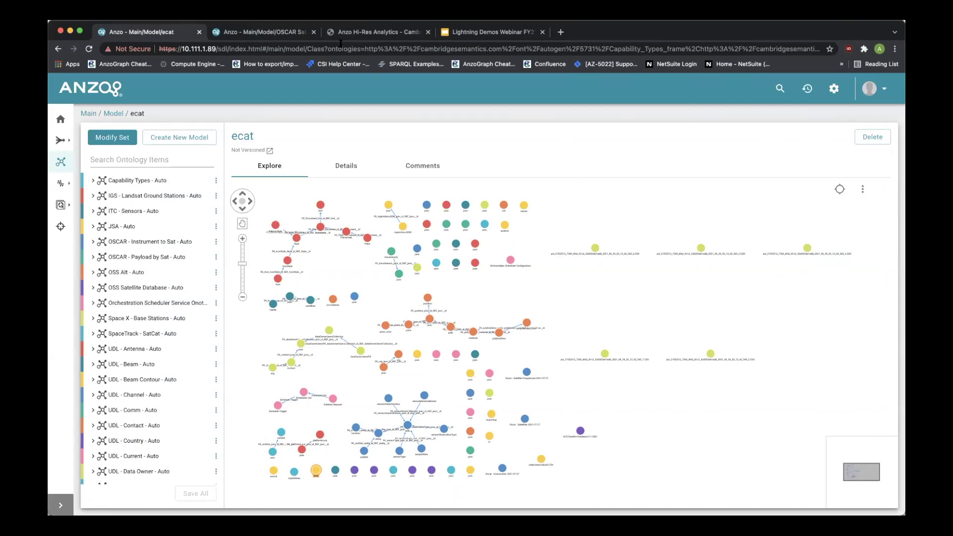
Review the OSCAR Satellite Frequencies model's class graph, then return to the Hi-Res Analytics dashboard
{"action": "left_click", "coordinate": [277, 49]}
{"action": "left_click", "coordinate": [281, 33]}
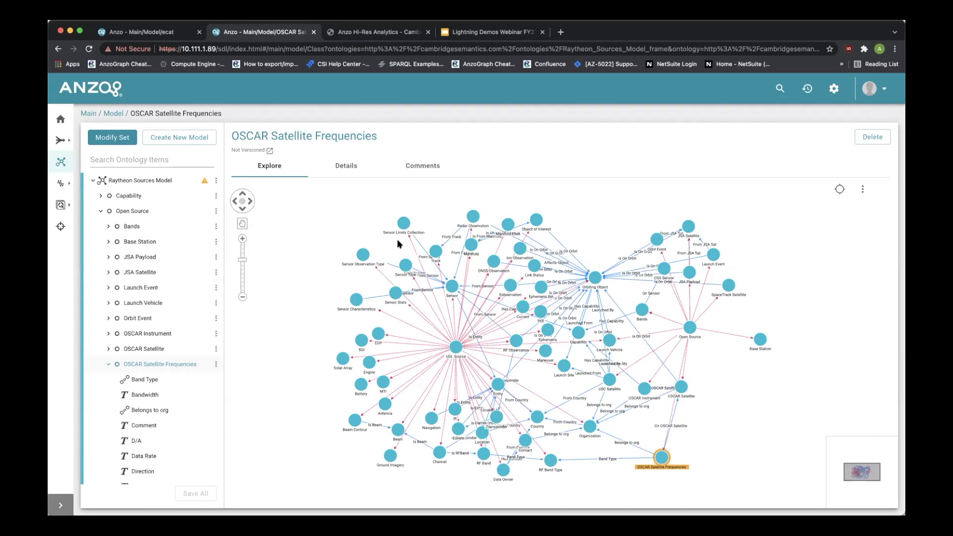
{"action": "left_click", "coordinate": [378, 33]}
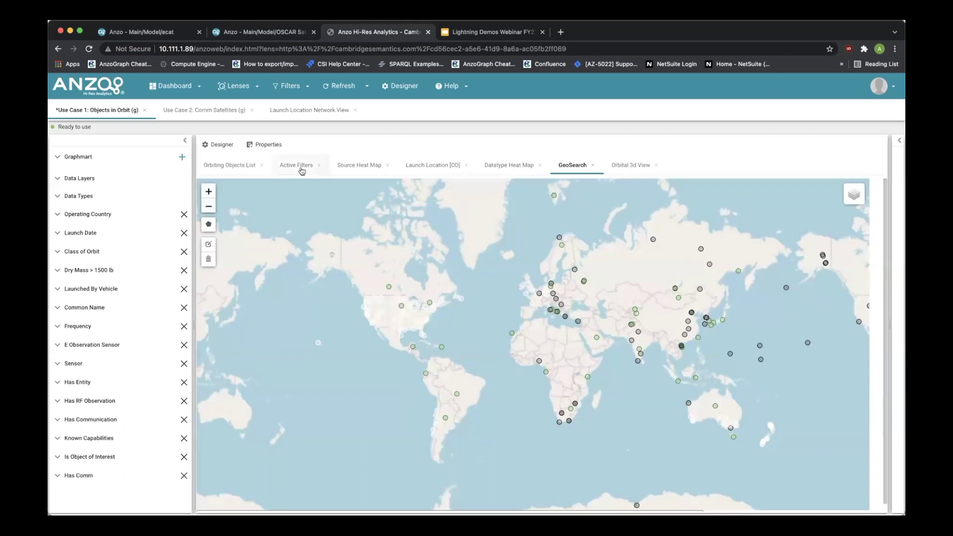
View the Orbiting Objects List table, then the Source Heat Map of objects by datasource
{"action": "left_click", "coordinate": [243, 165]}
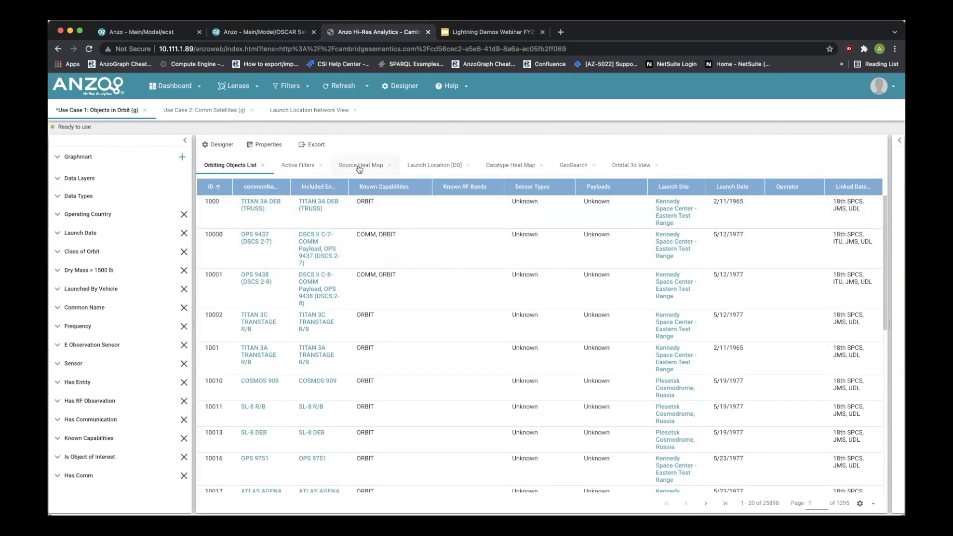
{"action": "left_click", "coordinate": [359, 169]}
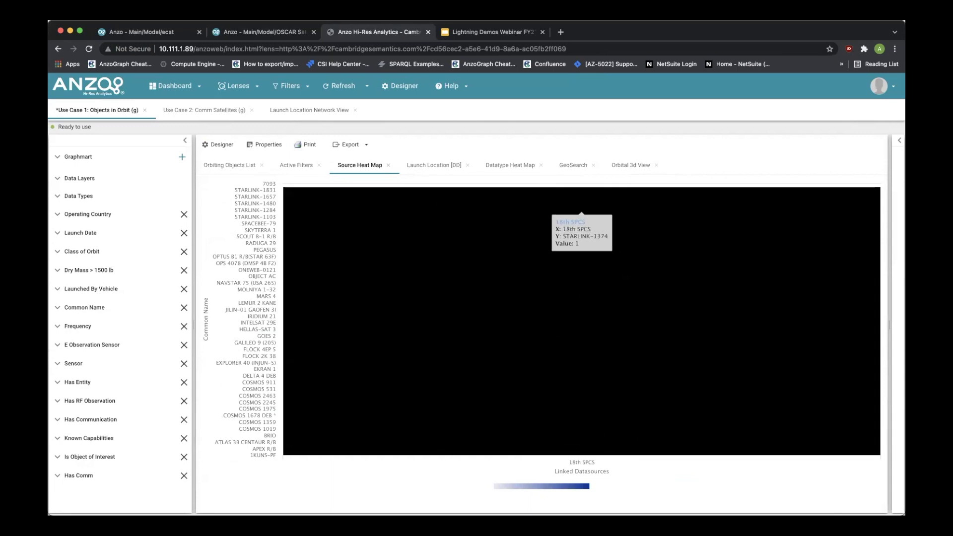
{"action": "left_click", "coordinate": [504, 169]}
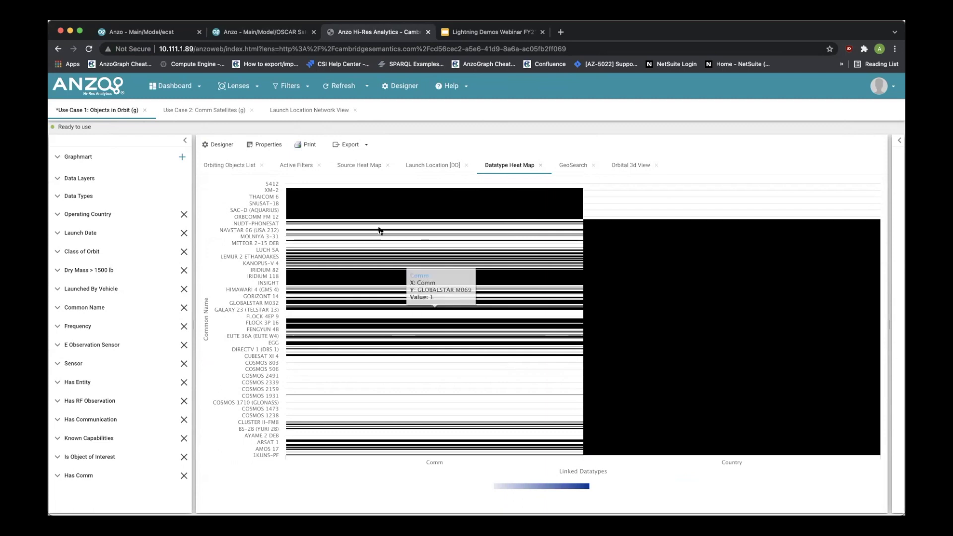
{"action": "left_click", "coordinate": [227, 166]}
Filter objects to operating country China, launch dates 3/2/2018–2/28/2028, and LEO orbit class
{"action": "left_click", "coordinate": [54, 217]}
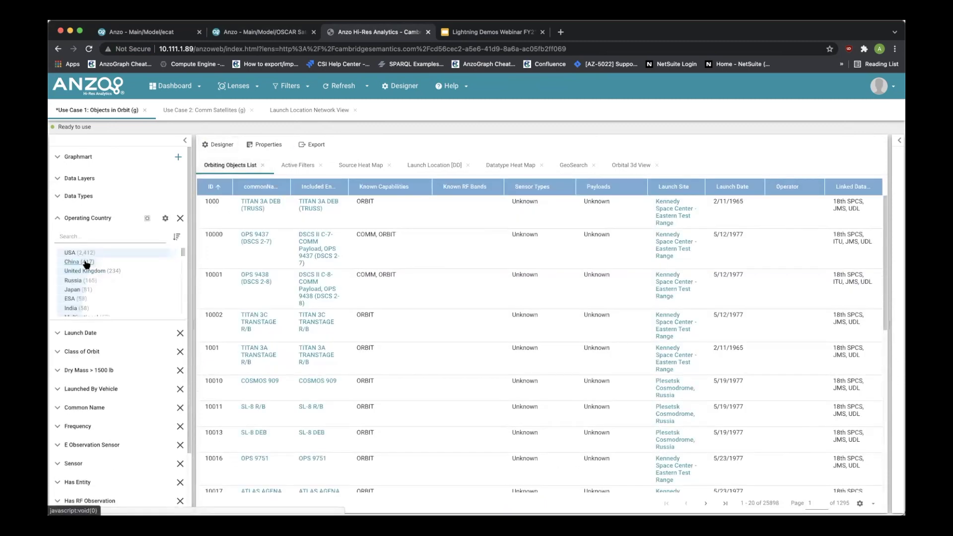
{"action": "left_click", "coordinate": [87, 262]}
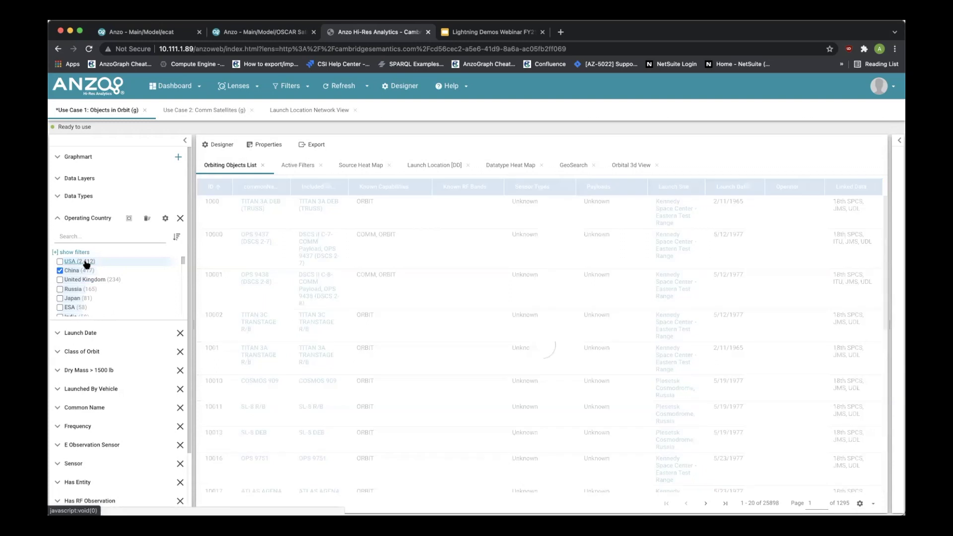
{"action": "left_click", "coordinate": [58, 333]}
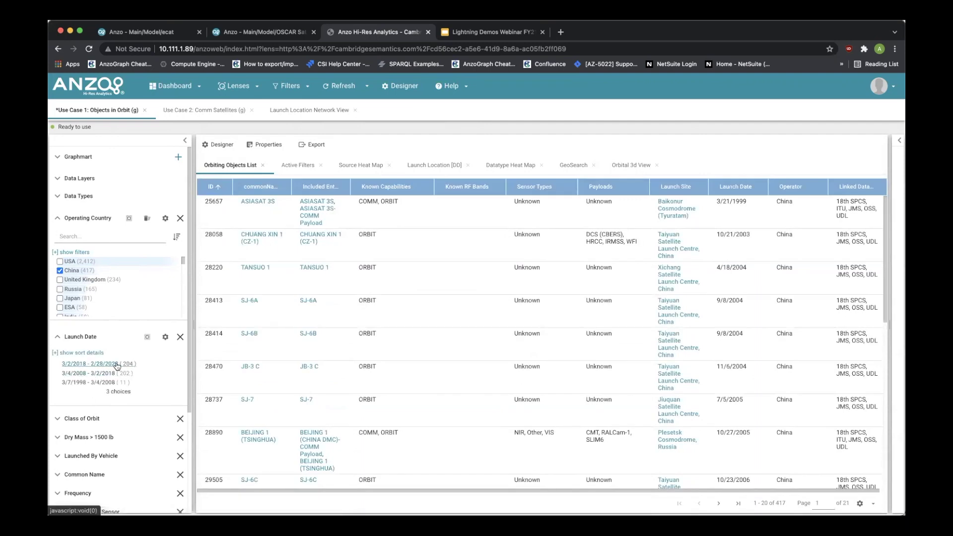
{"action": "left_click", "coordinate": [117, 365]}
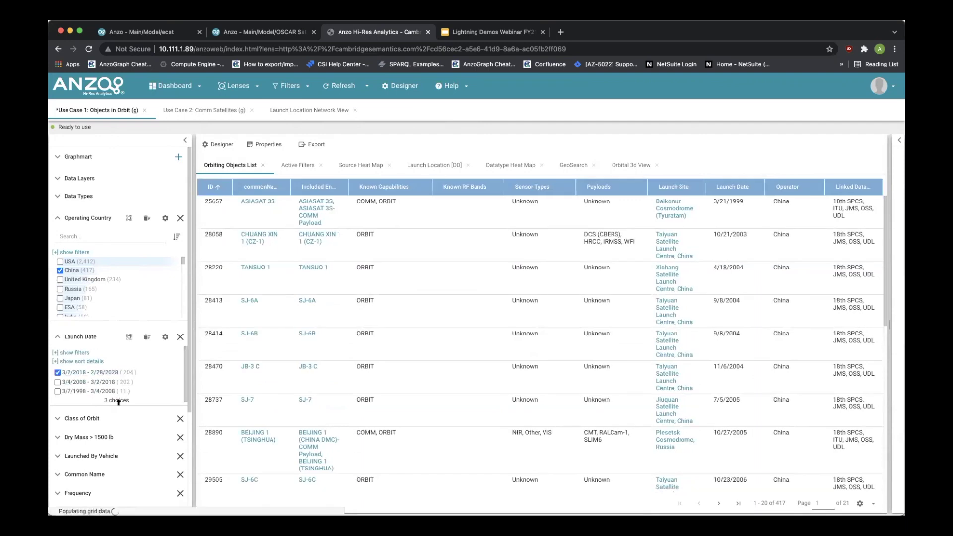
{"action": "left_click", "coordinate": [58, 418]}
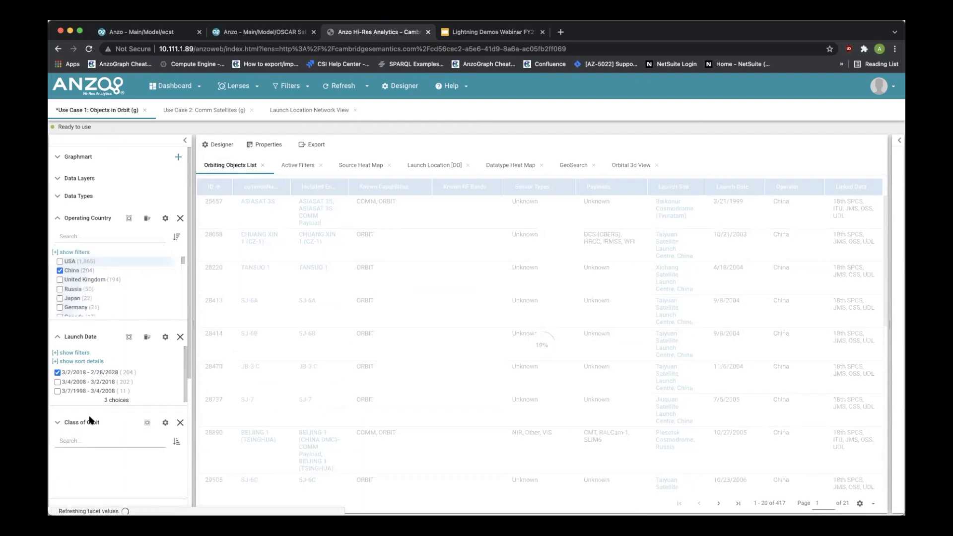
{"action": "scroll", "coordinate": [89, 421], "scroll_direction": "down", "scroll_amount": 2}
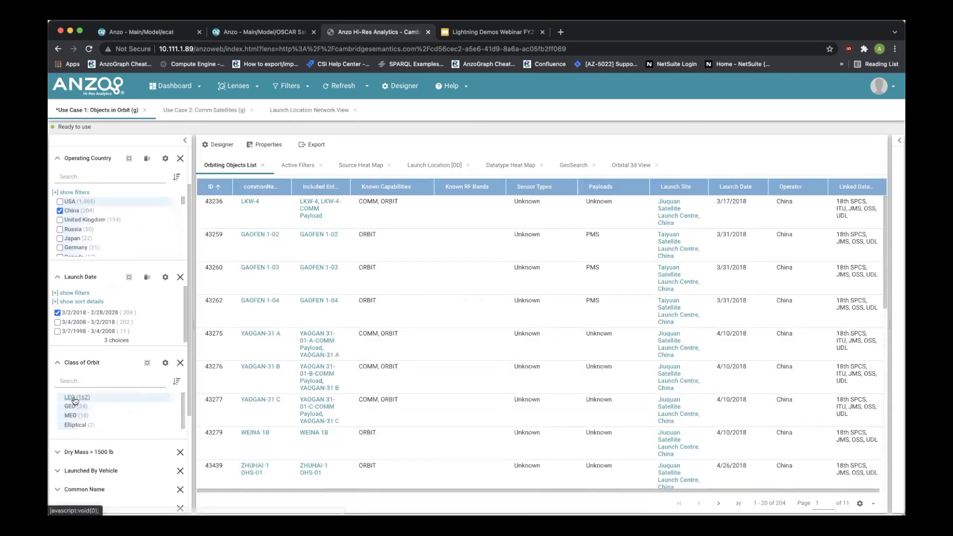
{"action": "left_click", "coordinate": [74, 399]}
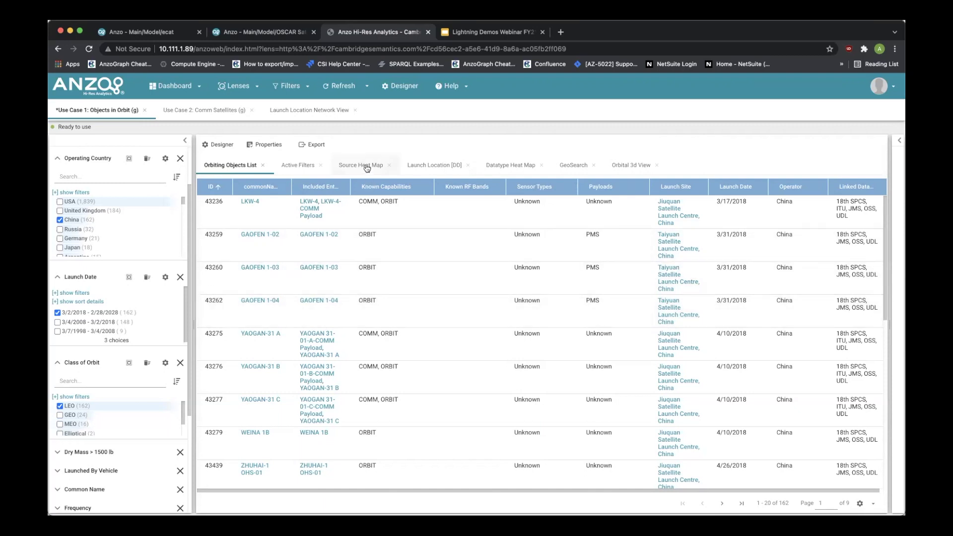
Show the Datatype Heat Map for the filtered Chinese LEO objects
{"action": "left_click", "coordinate": [484, 167]}
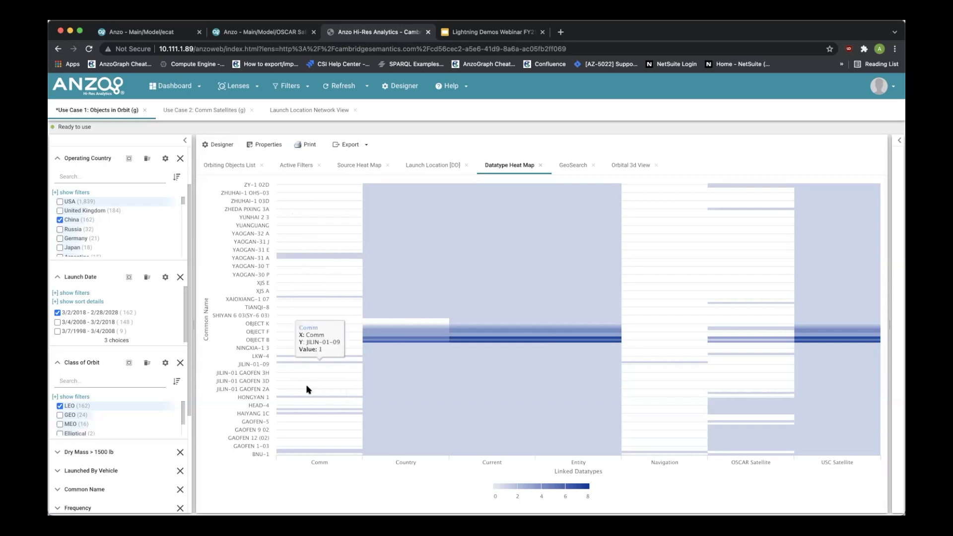
{"action": "left_click", "coordinate": [358, 168]}
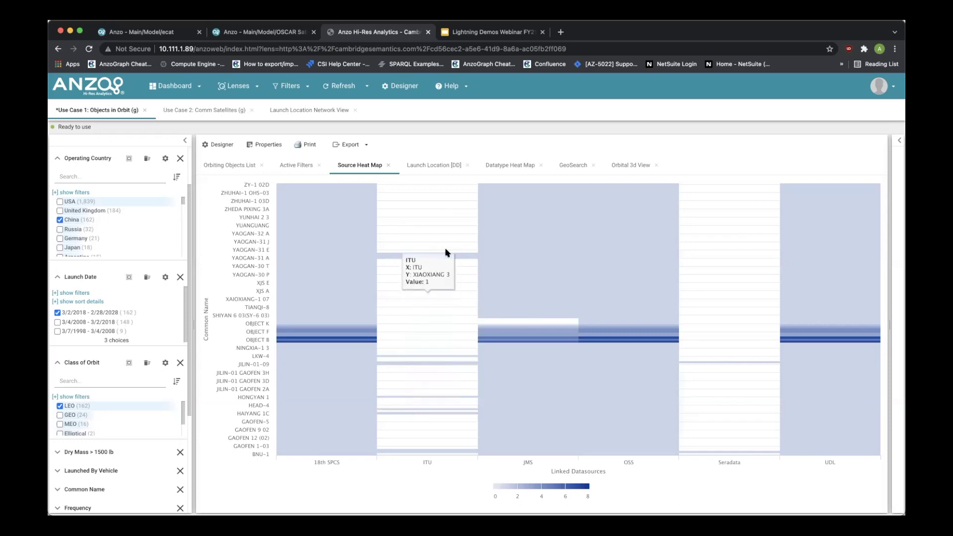
{"action": "left_click", "coordinate": [230, 165]}
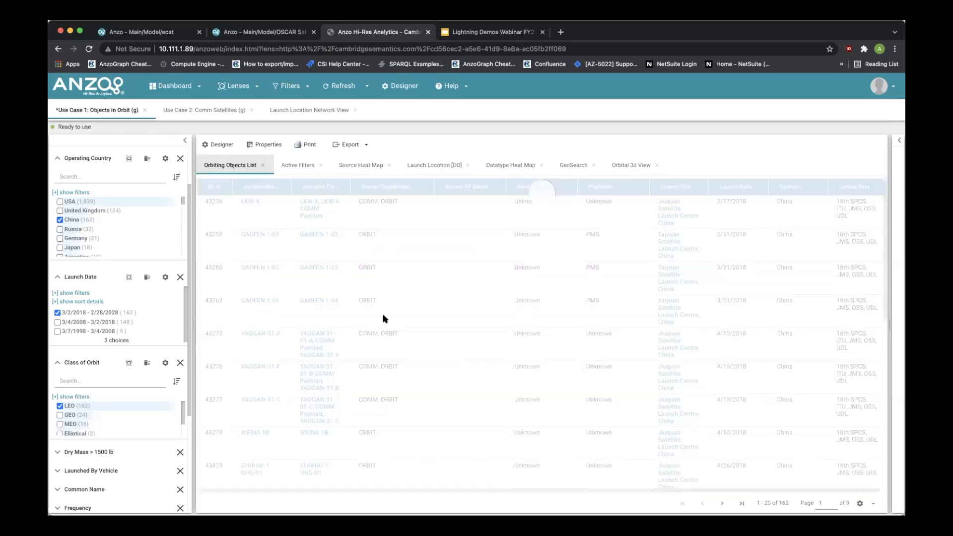
{"action": "scroll", "coordinate": [443, 362], "scroll_direction": "down", "scroll_amount": 10}
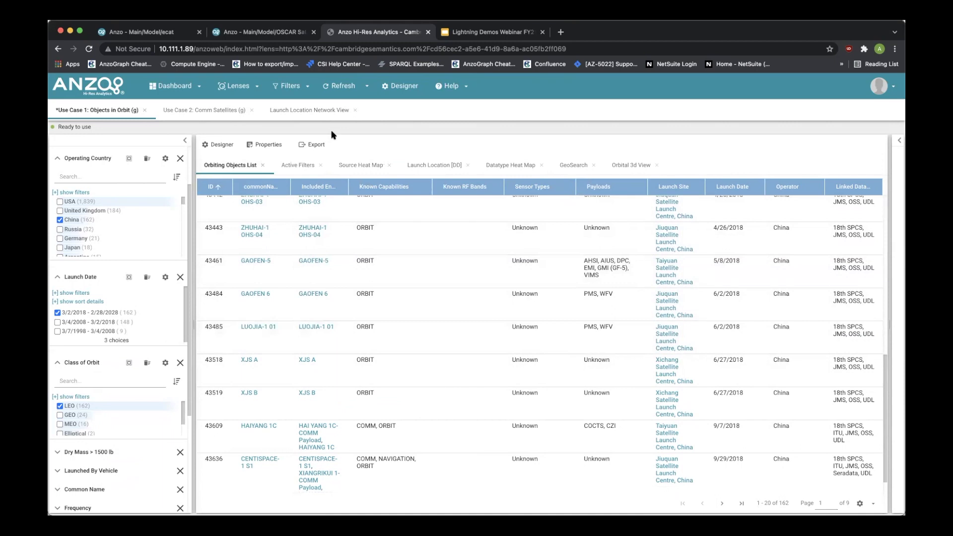
{"action": "left_click", "coordinate": [311, 110]}
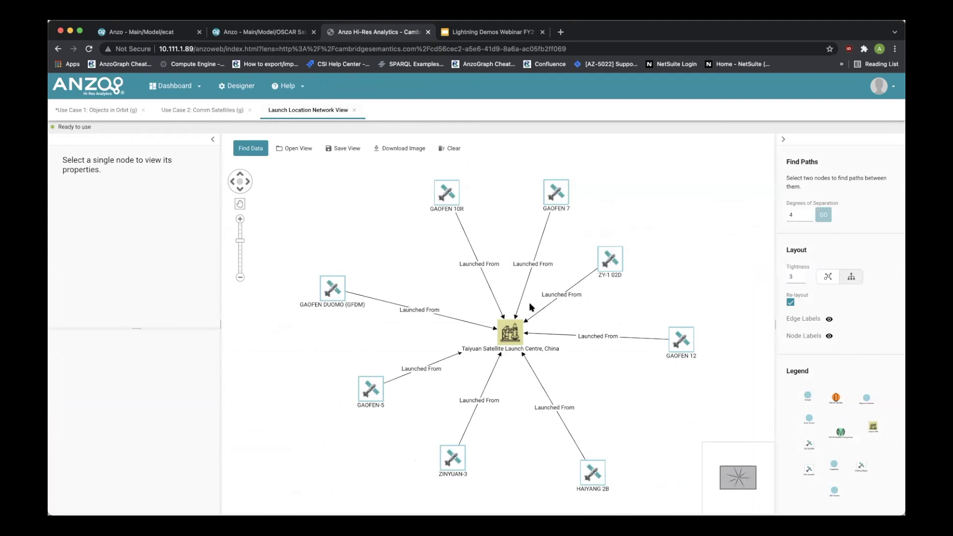
Open Find Data from the Launch Location Network View to add data to the graph
{"action": "left_click", "coordinate": [243, 148]}
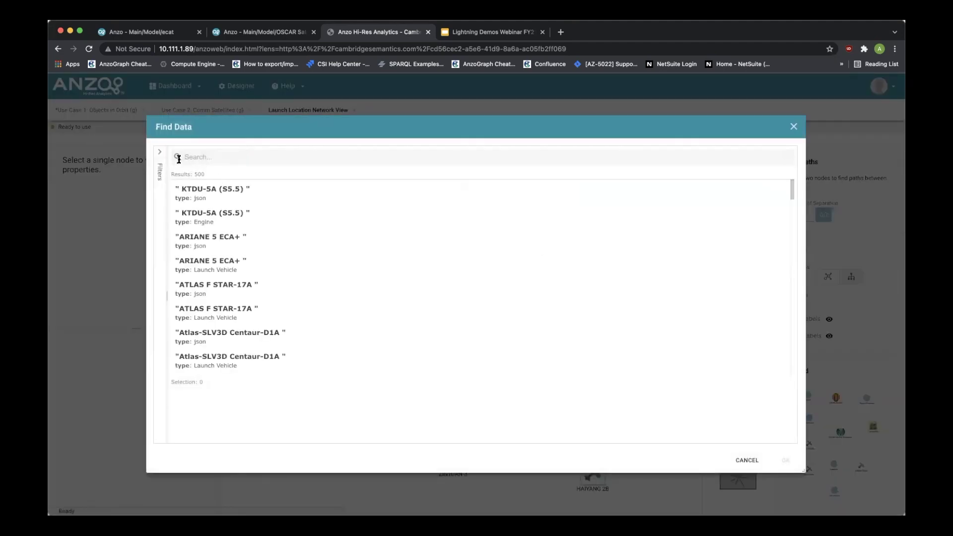
Add the Radio frequency capability, filtered by Raytheon Sources Model > Capability, to the network graph
{"action": "left_click", "coordinate": [161, 154]}
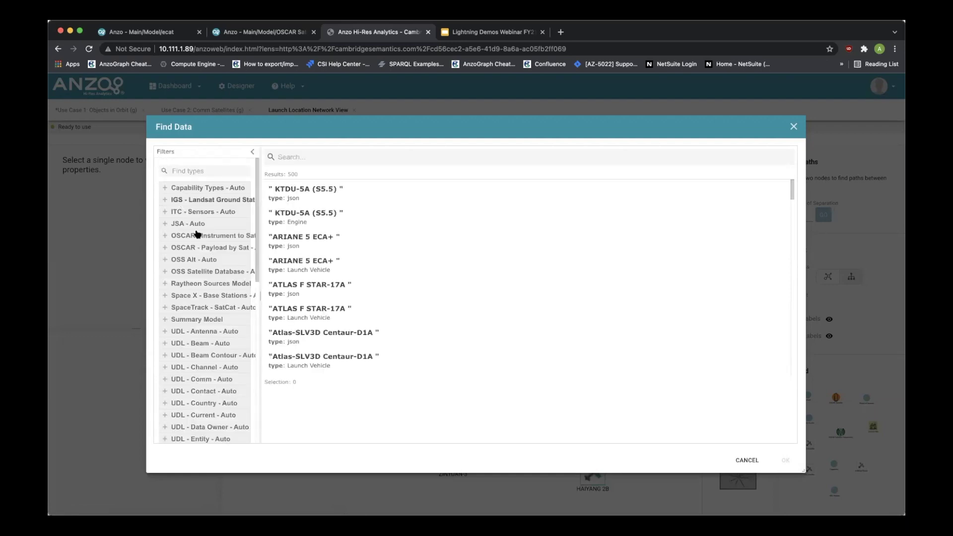
{"action": "left_click", "coordinate": [178, 284]}
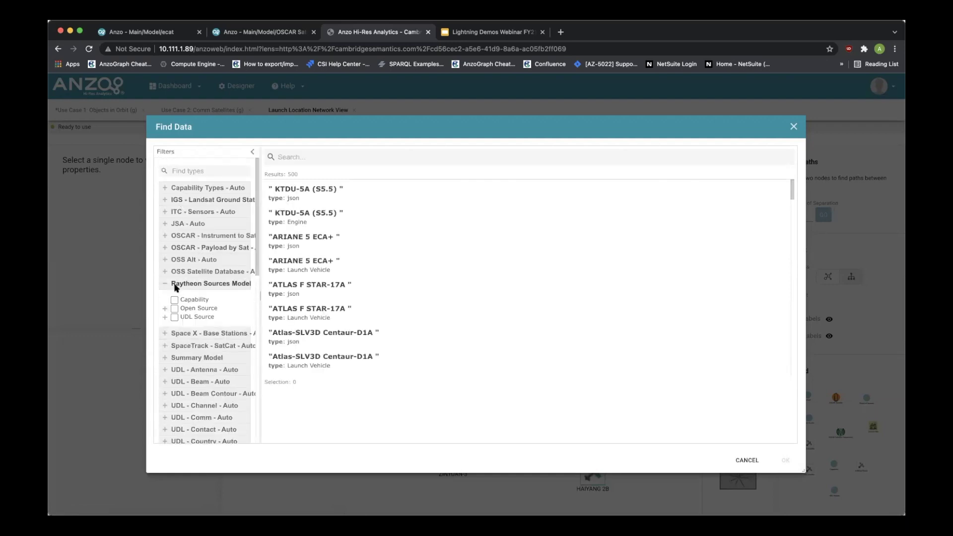
{"action": "left_click", "coordinate": [176, 299]}
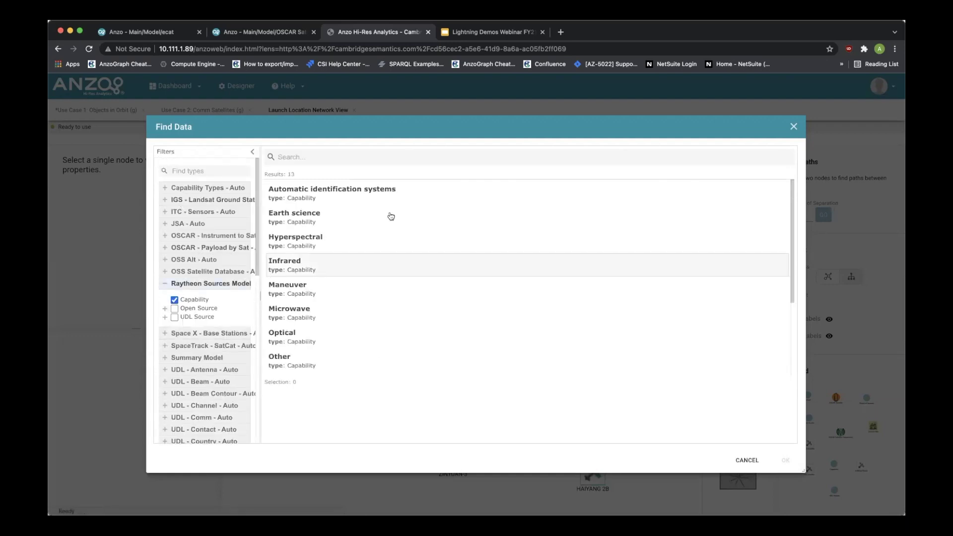
{"action": "scroll", "coordinate": [463, 245], "scroll_direction": "down", "scroll_amount": 5}
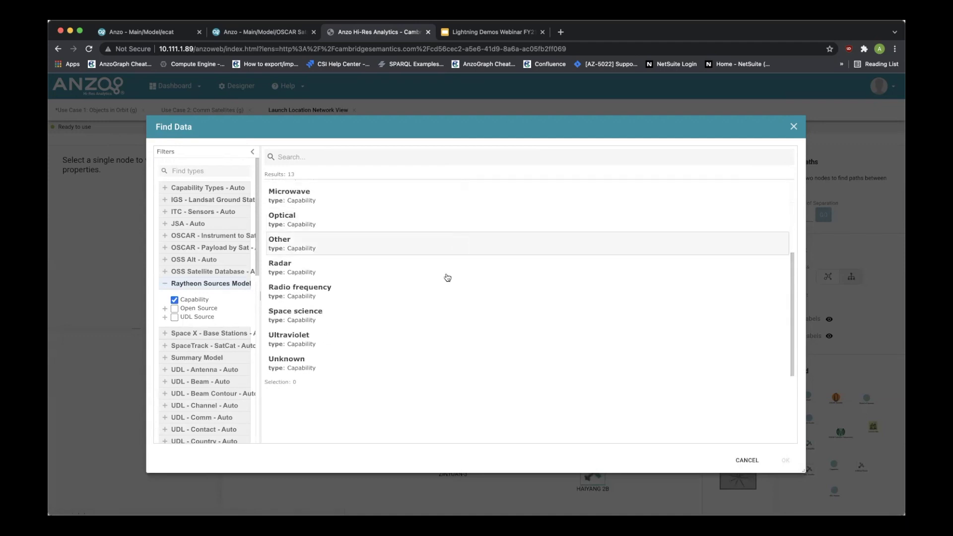
{"action": "left_click", "coordinate": [442, 291]}
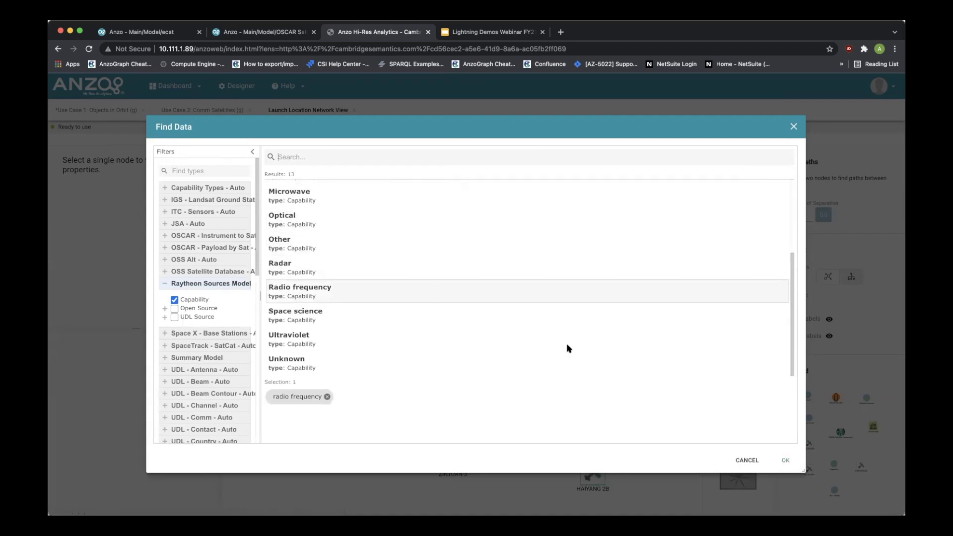
{"action": "left_click", "coordinate": [786, 462]}
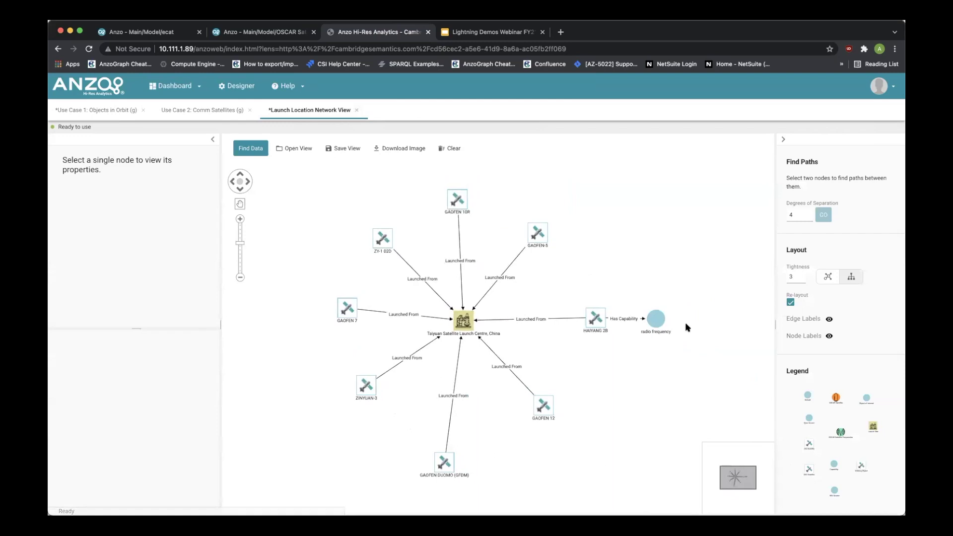
Select the Taiyuan Satellite Launch Centre and radio frequency nodes, with 5 degrees of separation
{"action": "left_click", "coordinate": [664, 288]}
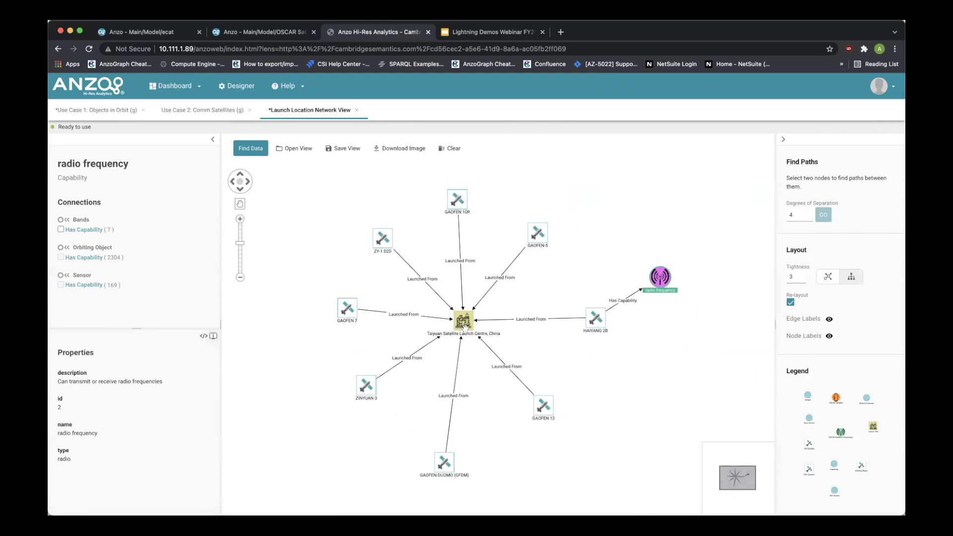
{"action": "left_click", "coordinate": [464, 325]}
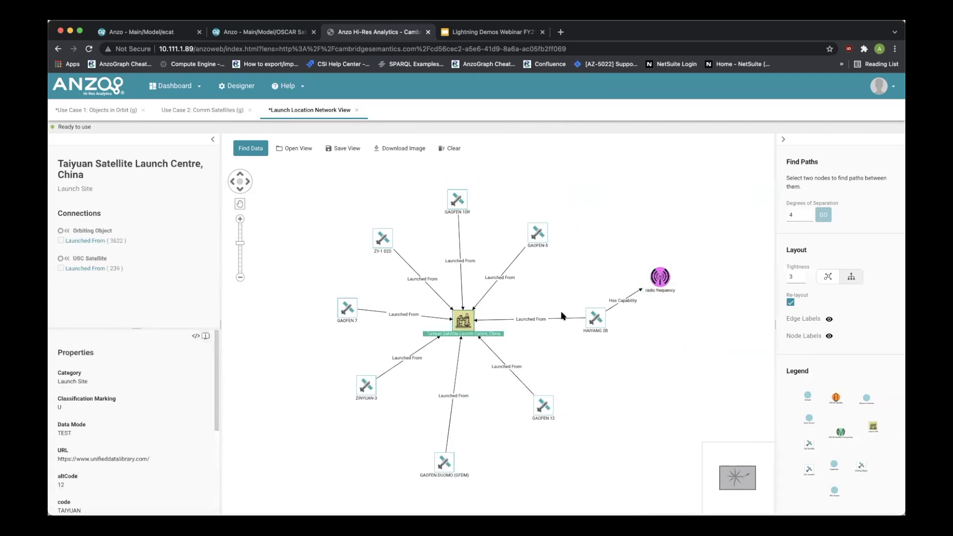
{"action": "left_click", "coordinate": [660, 280], "text": "shift"}
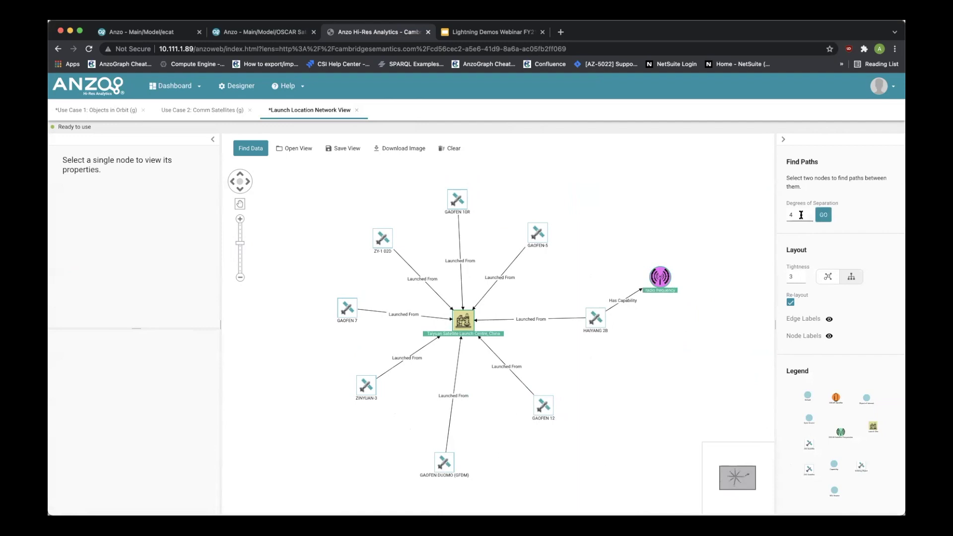
{"action": "key", "text": "BackSpace"}
{"action": "type", "text": "5"}
Run the path search linking radio frequency to Taiyuan through 5 degrees of separation
{"action": "left_click", "coordinate": [824, 215]}
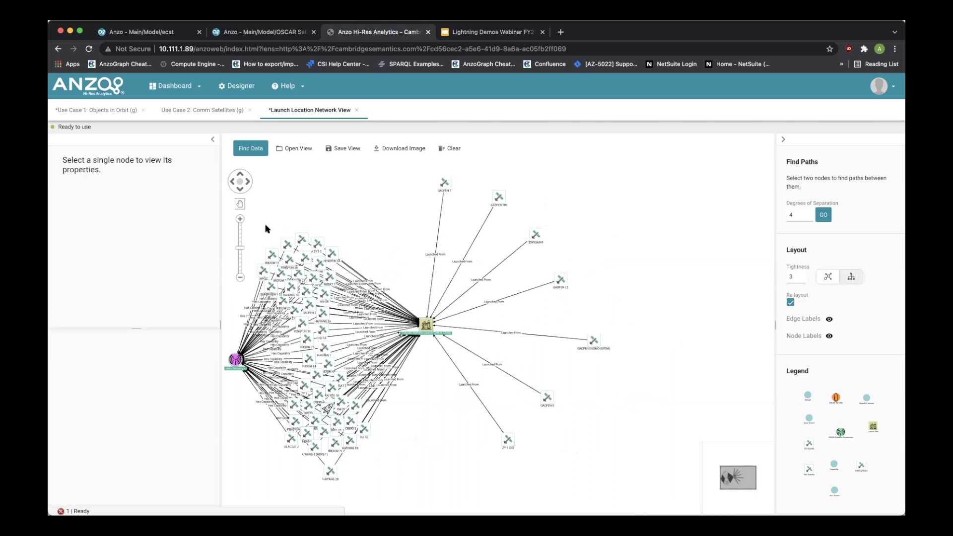
Inspect the GAOFEN 7 and FENGYUN 3A satellites' properties, then go back to Use Case 1
{"action": "scroll", "coordinate": [498, 226], "scroll_direction": "up", "scroll_amount": 3}
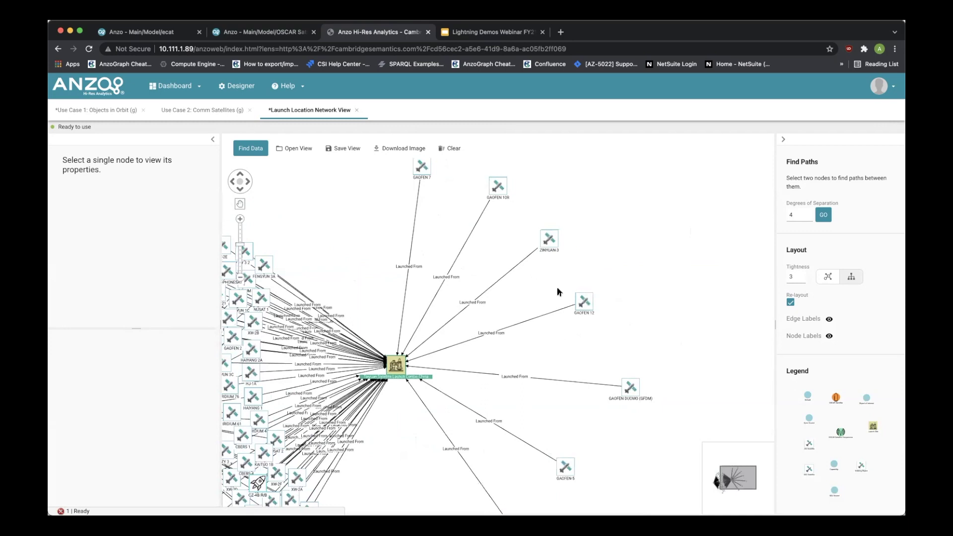
{"action": "left_click", "coordinate": [422, 170]}
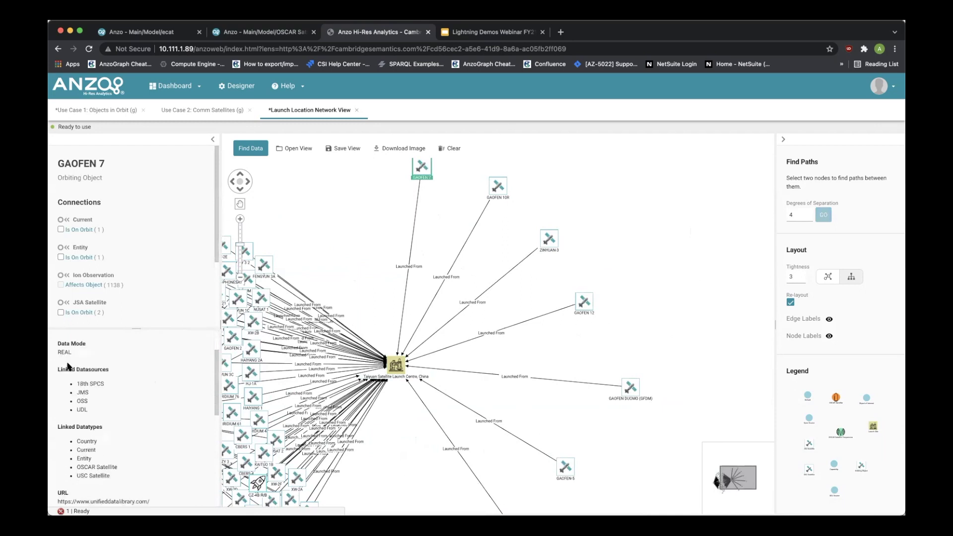
{"action": "scroll", "coordinate": [68, 366], "scroll_direction": "down", "scroll_amount": 1}
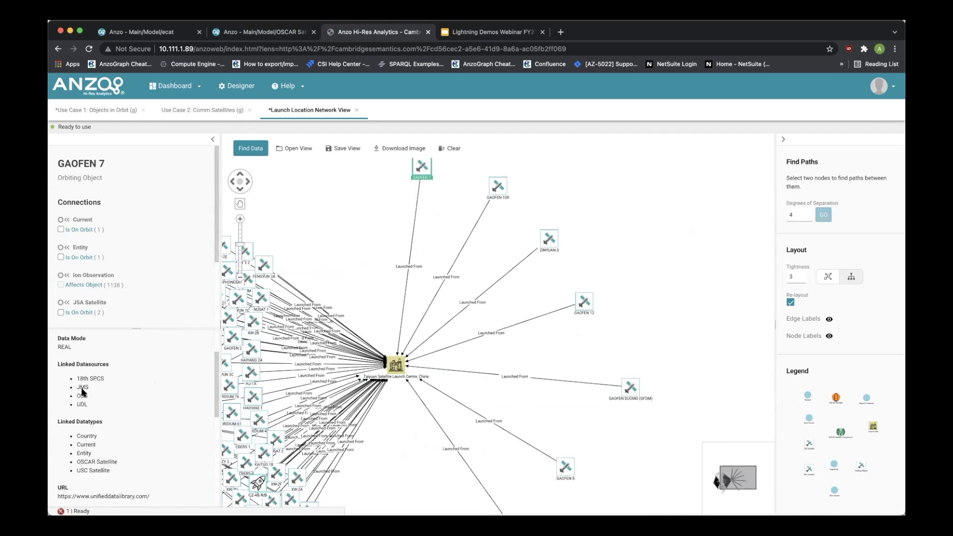
{"action": "left_click", "coordinate": [263, 266]}
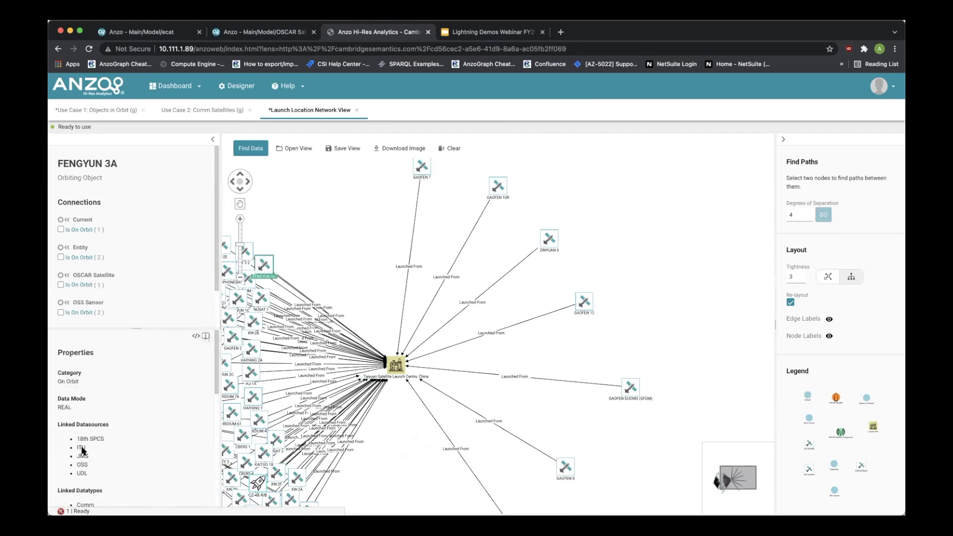
{"action": "scroll", "coordinate": [81, 449], "scroll_direction": "down", "scroll_amount": 1}
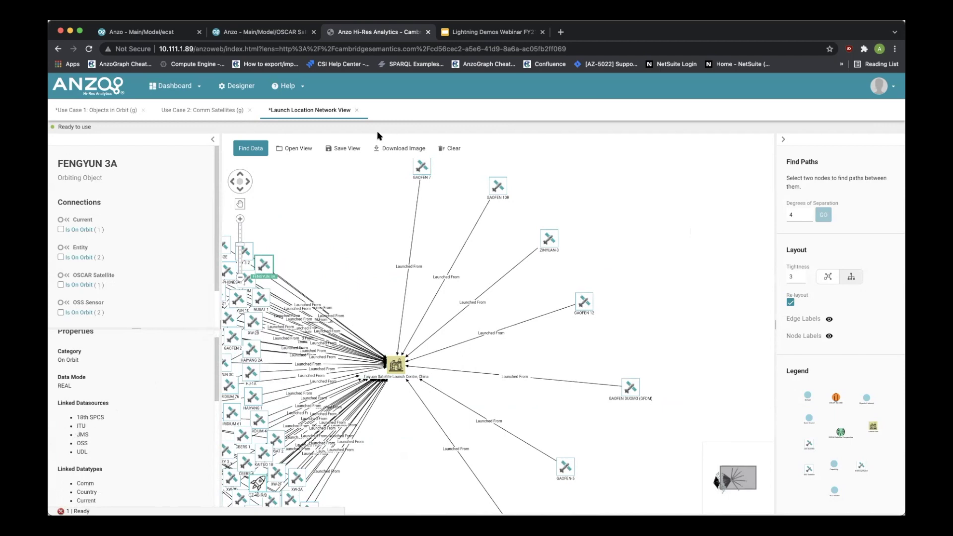
{"action": "left_click", "coordinate": [114, 109]}
{"action": "left_click", "coordinate": [361, 164]}
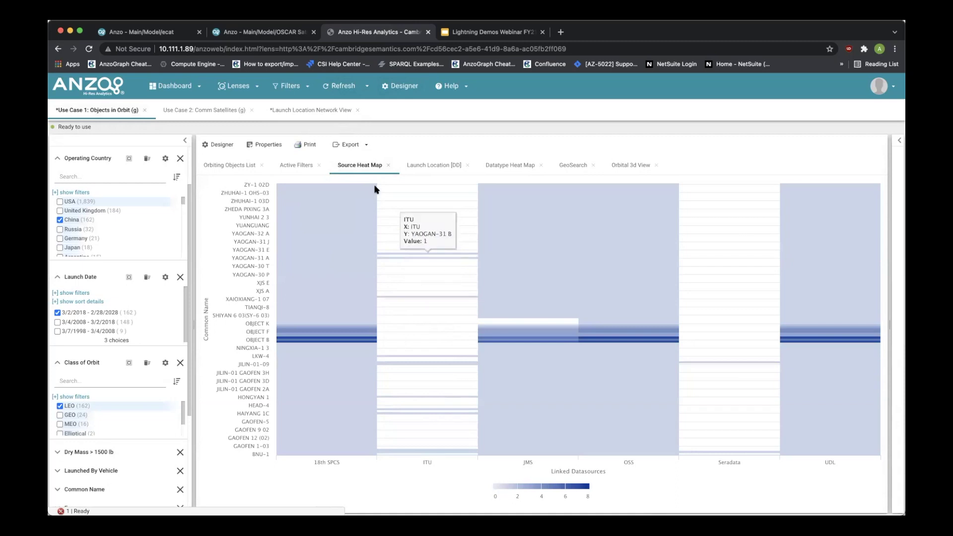
{"action": "left_click", "coordinate": [322, 111]}
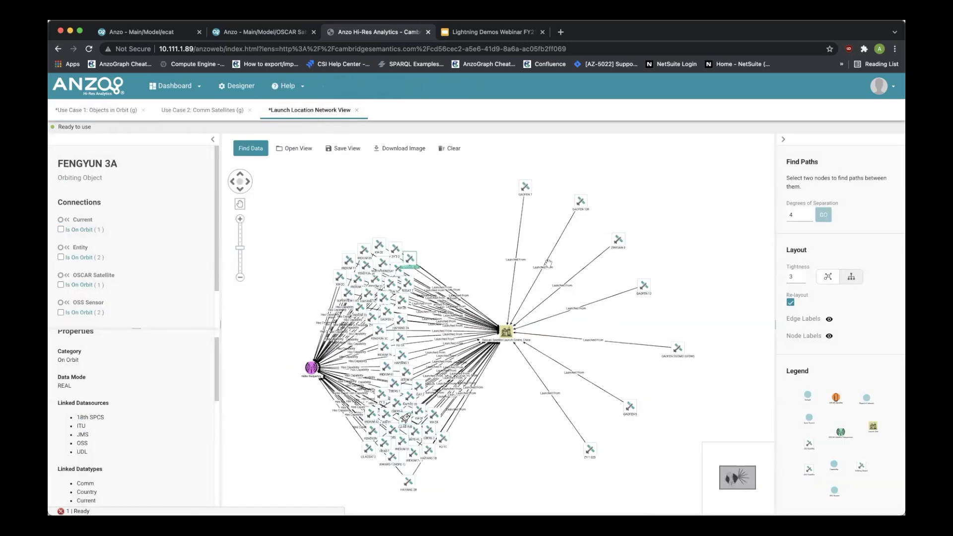